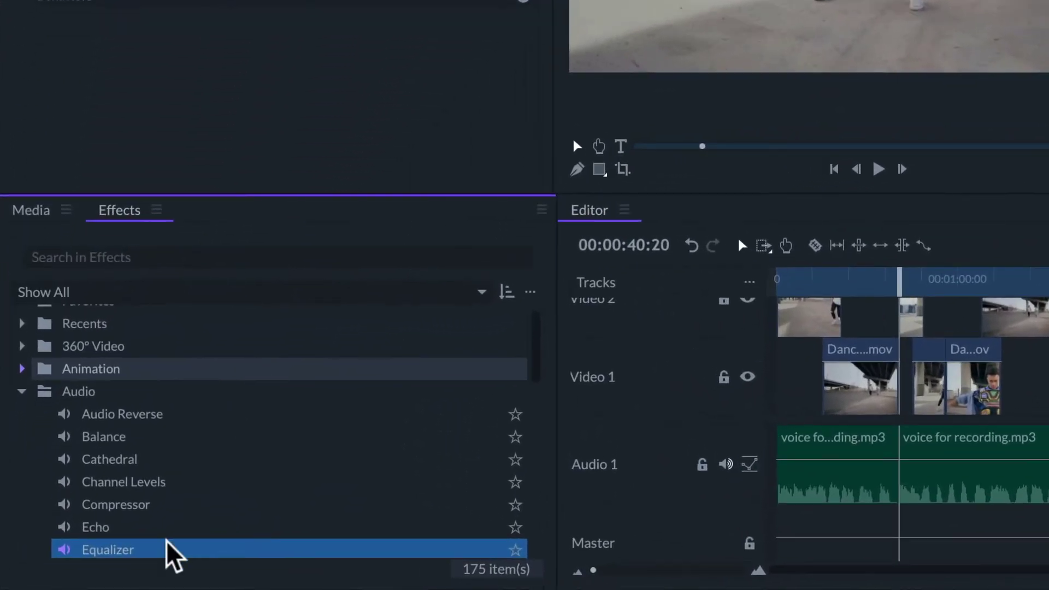
Apply the Equalizer and Cathedral effects to the first voice clip on Audio 1.
{"action": "left_click_drag", "start_coordinate": [149, 550], "coordinate": [812, 474]}
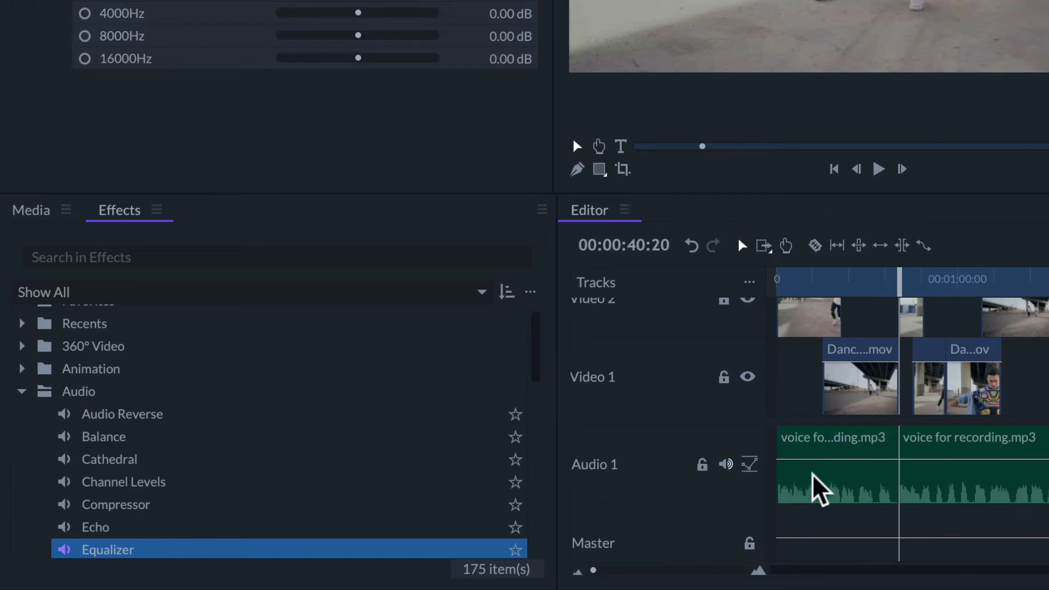
{"action": "left_click", "coordinate": [812, 487]}
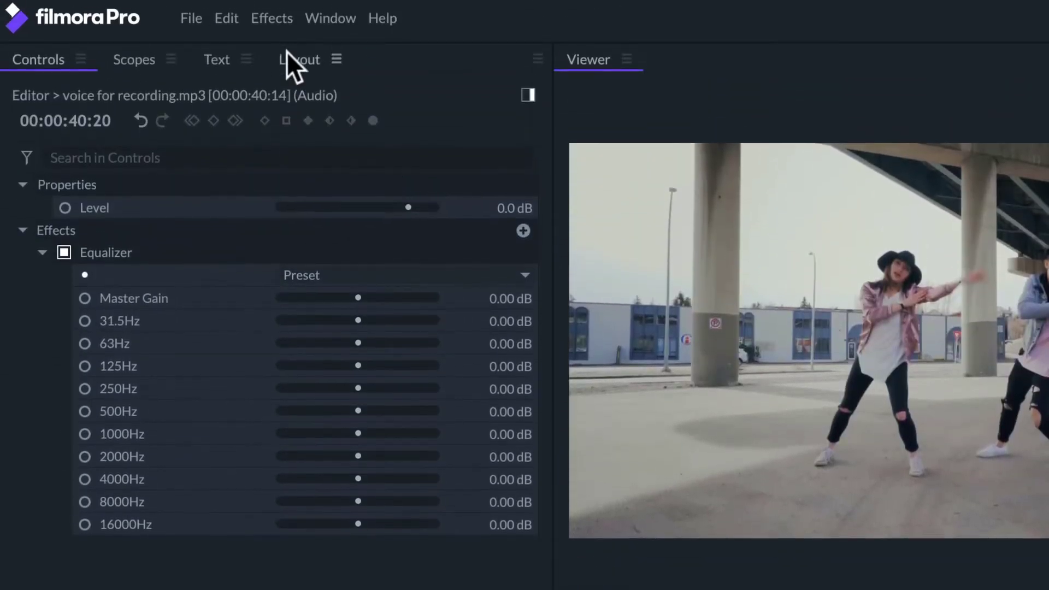
{"action": "left_click", "coordinate": [272, 19]}
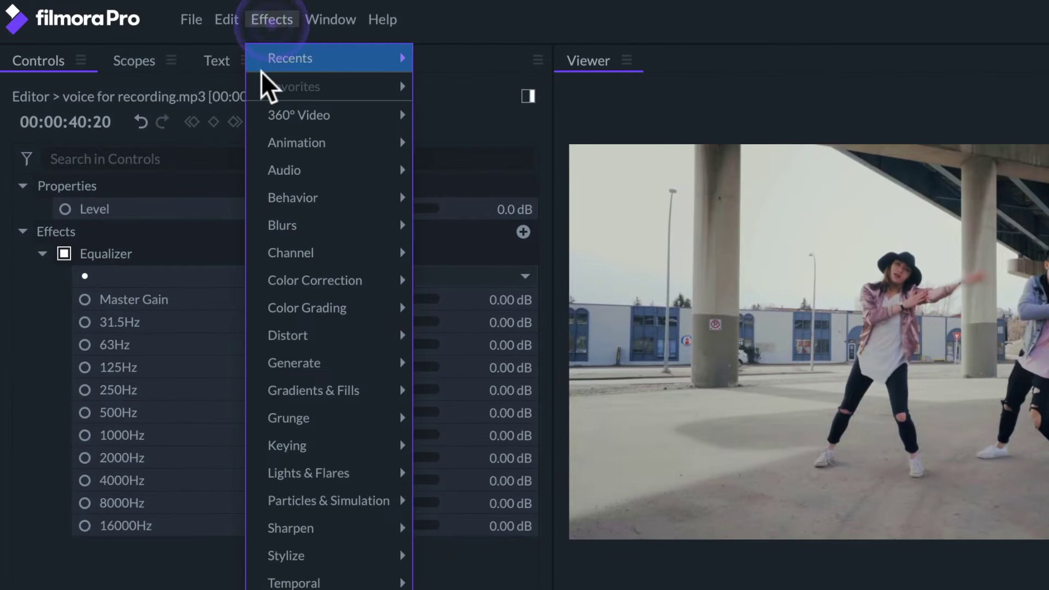
{"action": "mouse_move", "coordinate": [345, 172]}
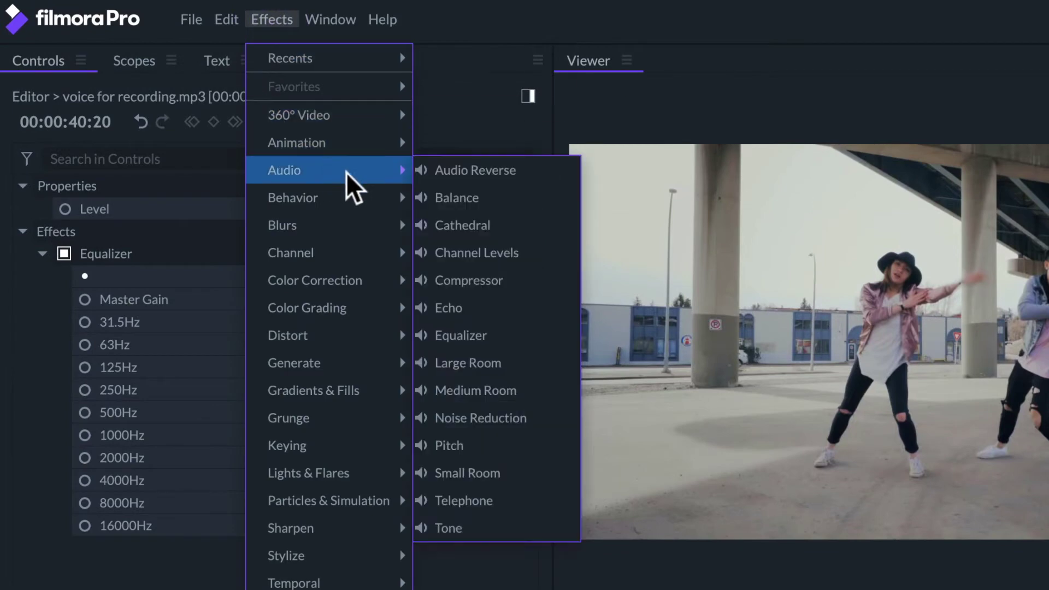
{"action": "left_click", "coordinate": [502, 220]}
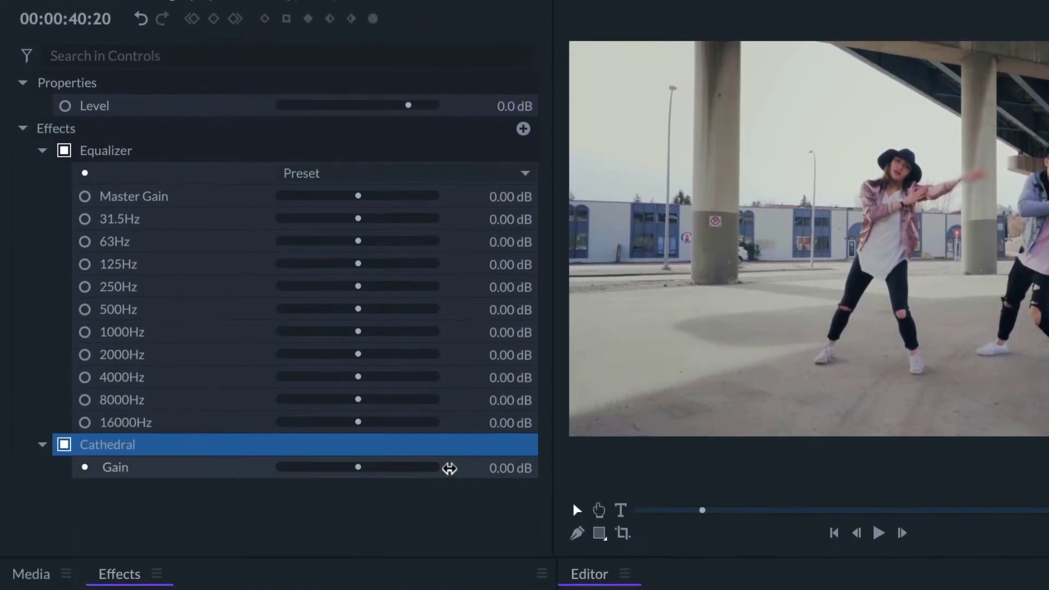
Add the Channel Levels audio effect to the clip through the effects search.
{"action": "left_click", "coordinate": [523, 128]}
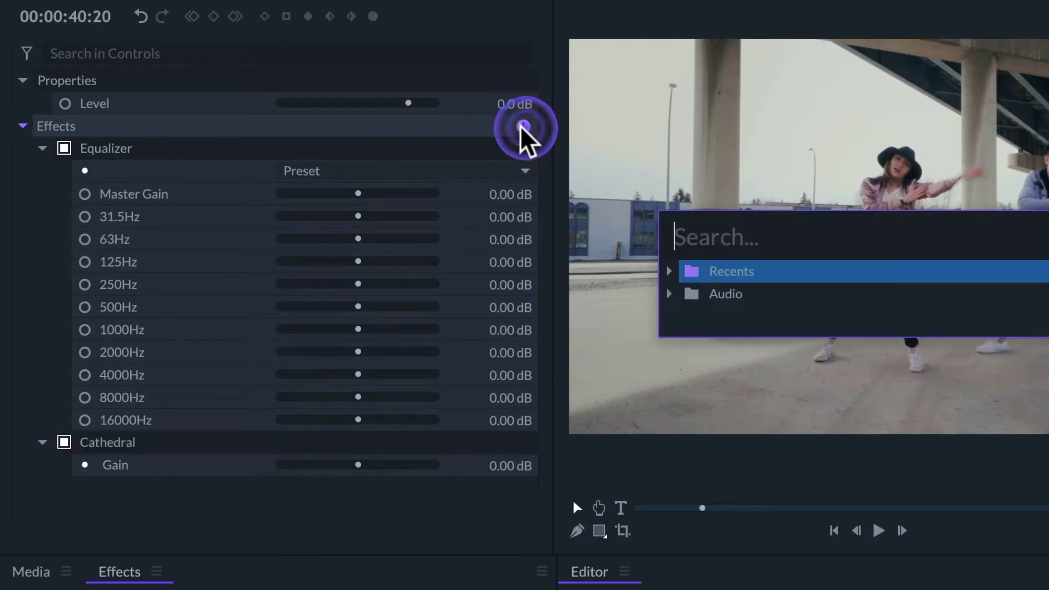
{"action": "left_click", "coordinate": [670, 294]}
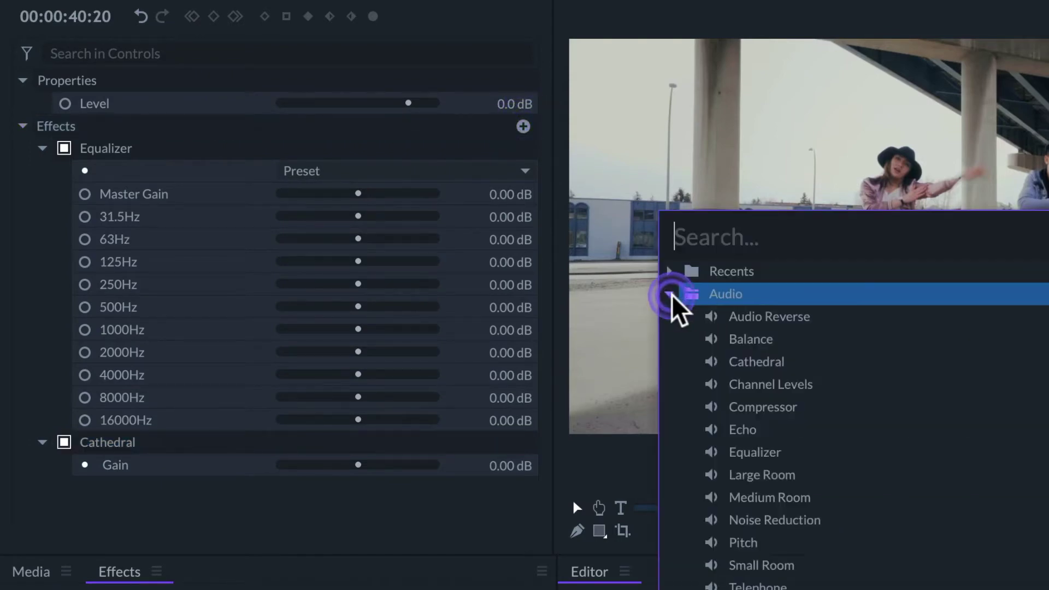
{"action": "left_click", "coordinate": [752, 388]}
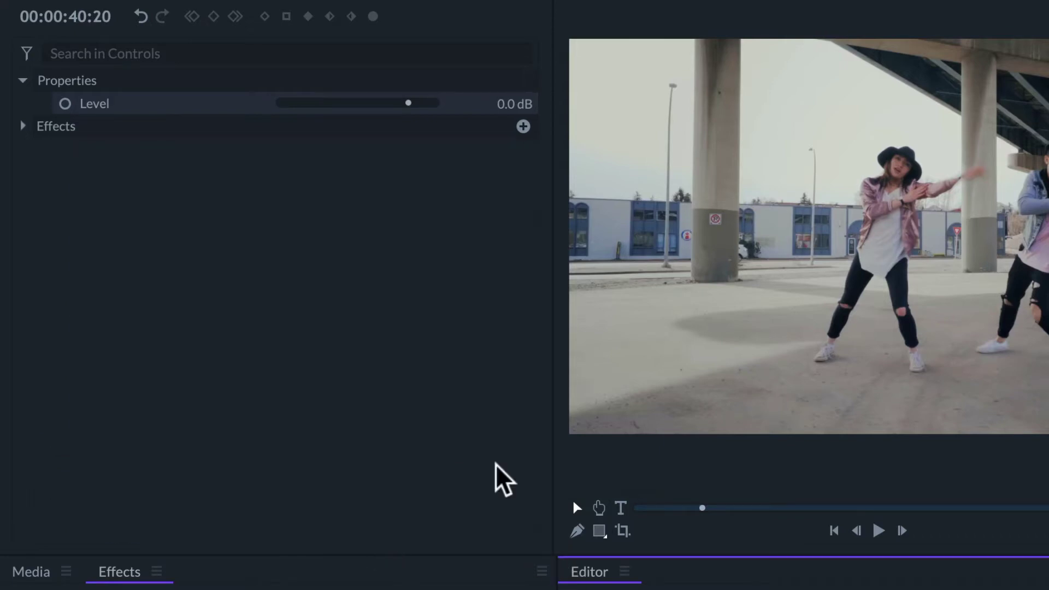
Audition Small Room, Medium Room, Large Room and Cathedral one at a time, switching each off.
{"action": "left_click", "coordinate": [21, 126]}
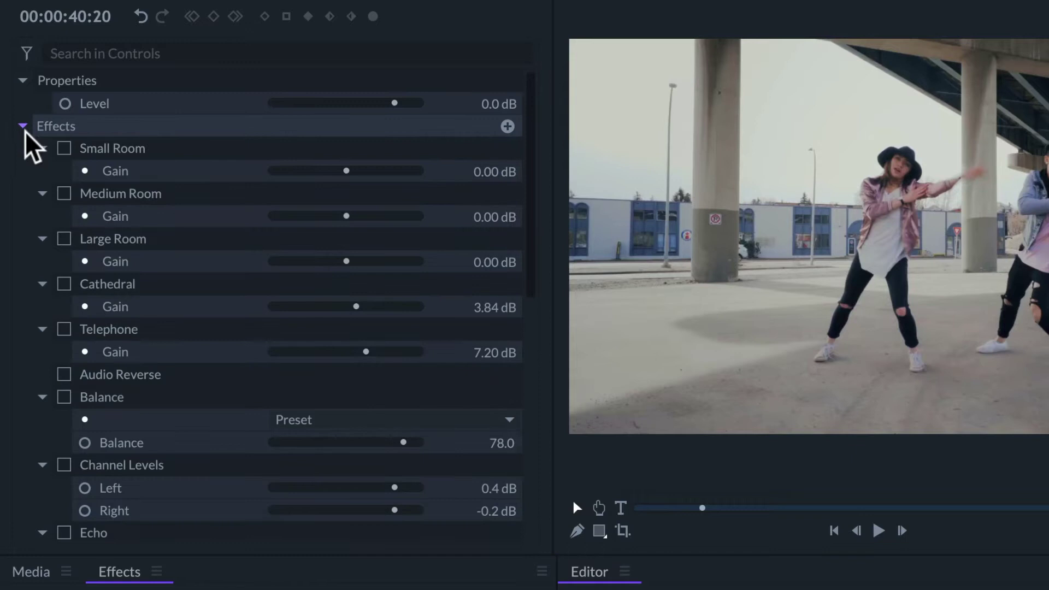
{"action": "left_click", "coordinate": [62, 146]}
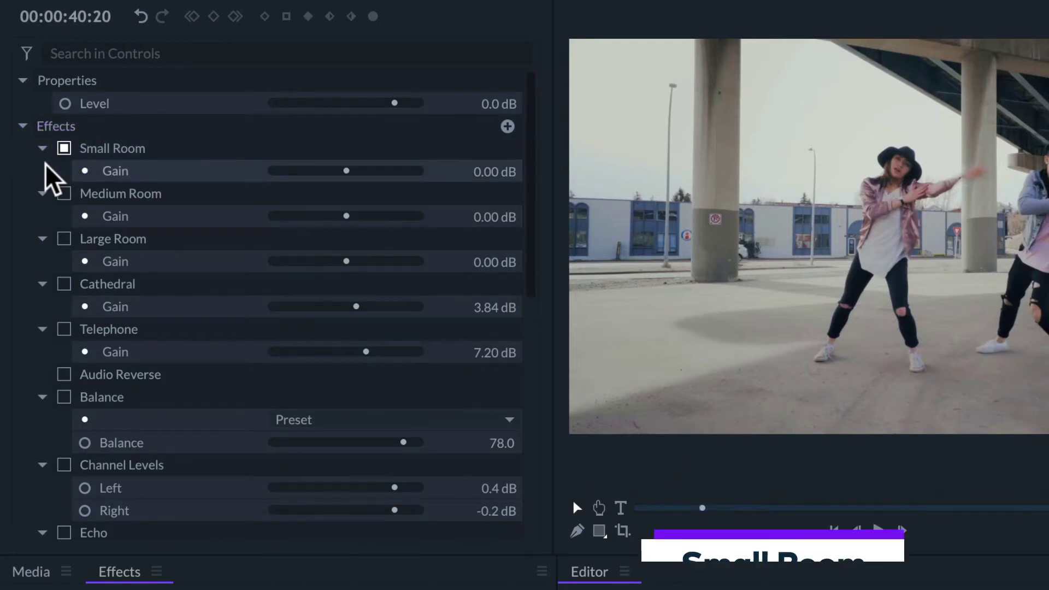
{"action": "left_click_drag", "start_coordinate": [45, 164], "coordinate": [47, 163]}
{"action": "left_click", "coordinate": [64, 148]}
{"action": "left_click", "coordinate": [61, 194]}
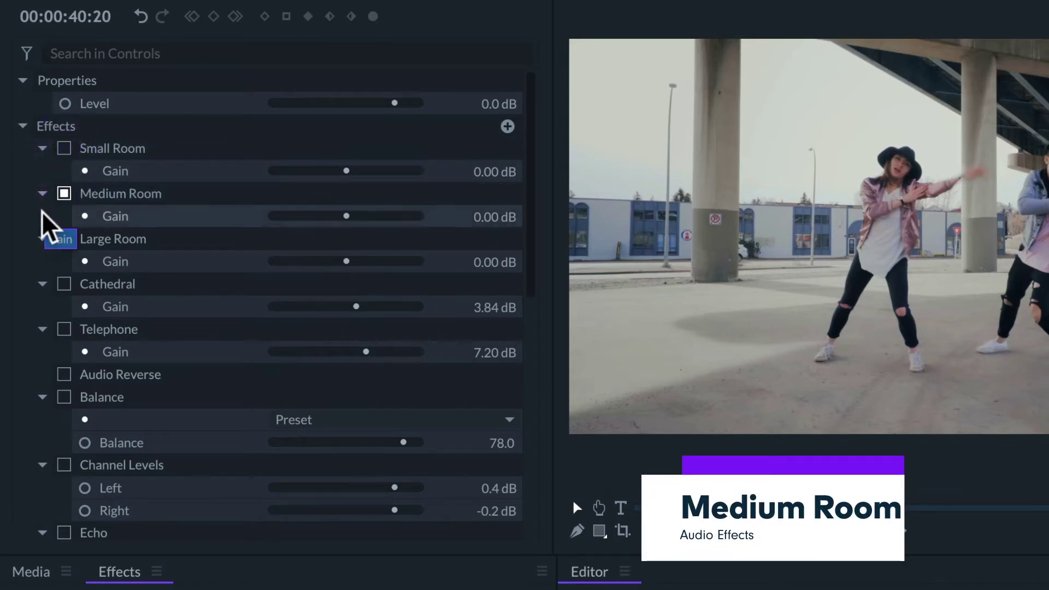
{"action": "left_click", "coordinate": [64, 193]}
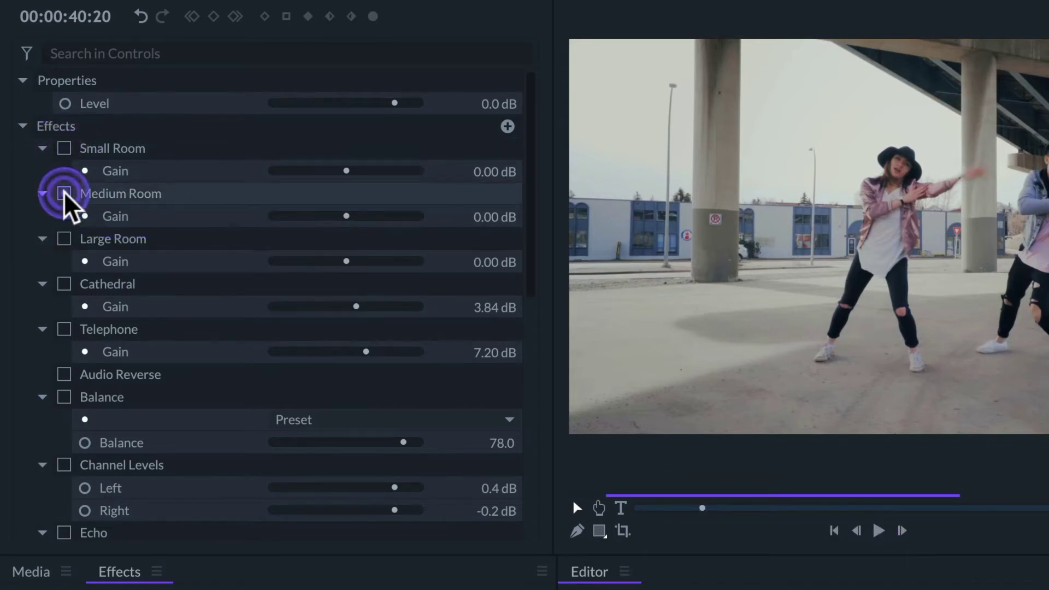
{"action": "left_click", "coordinate": [64, 239]}
{"action": "scroll", "coordinate": [43, 257], "scroll_direction": "down", "scroll_amount": 2}
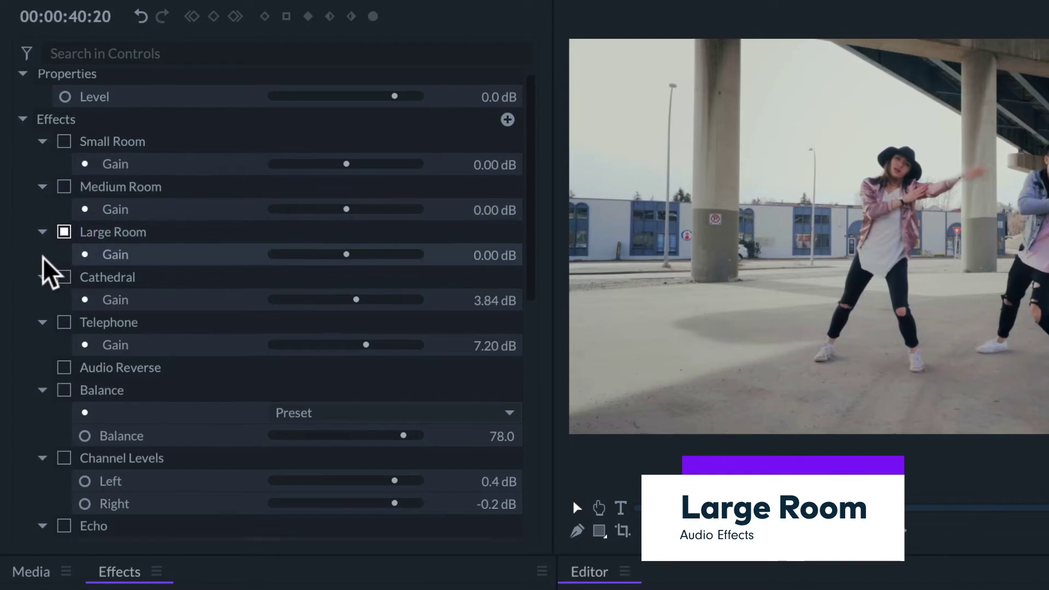
{"action": "left_click", "coordinate": [64, 182]}
{"action": "left_click", "coordinate": [62, 223]}
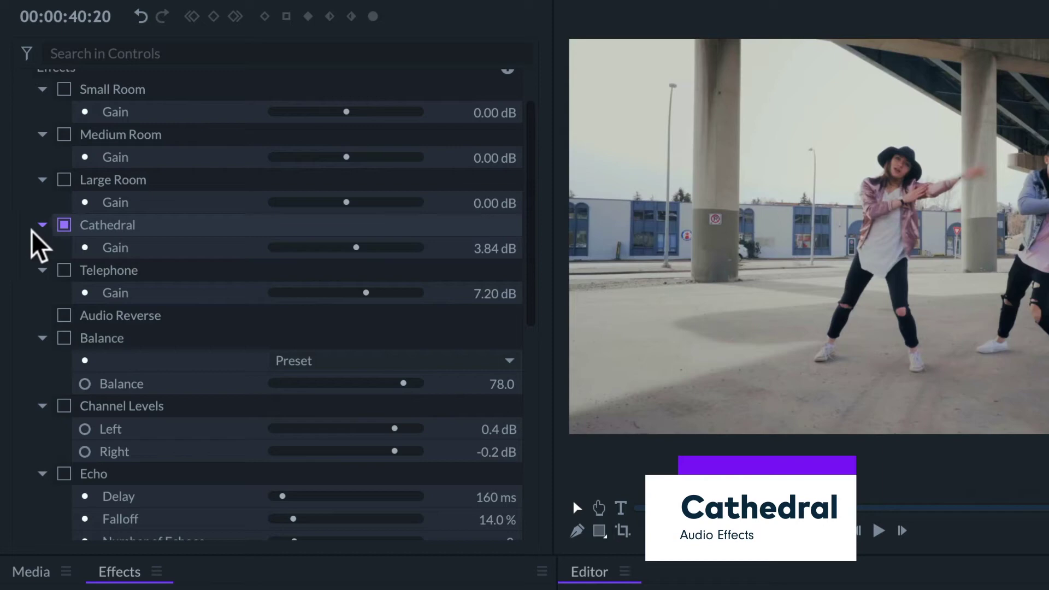
{"action": "left_click", "coordinate": [64, 225]}
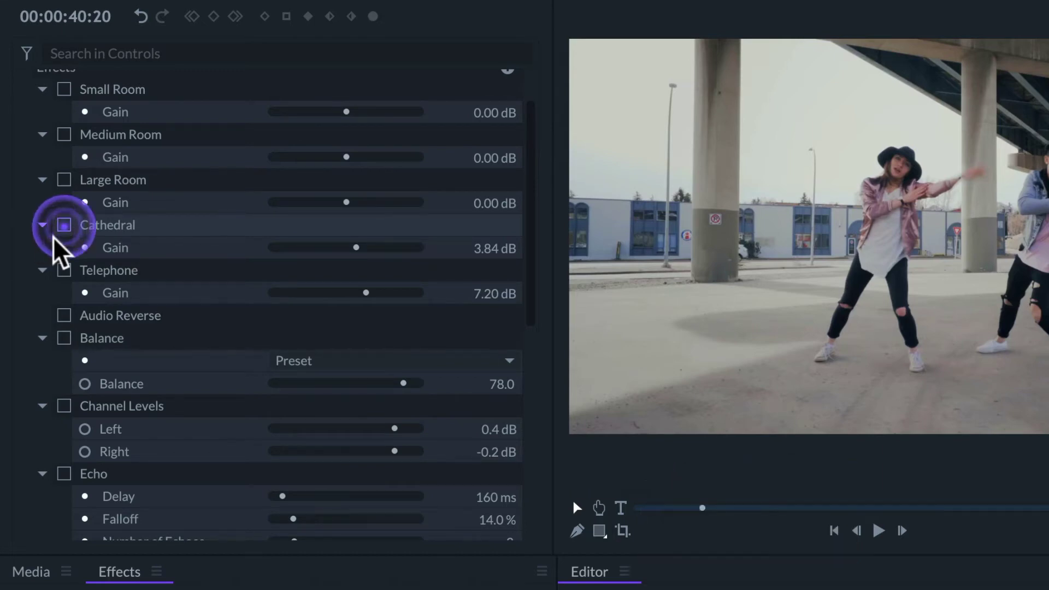
Lower Telephone gain from 7.20 to 4.32 dB, disable Telephone, and enable Audio Reverse.
{"action": "left_click", "coordinate": [65, 268]}
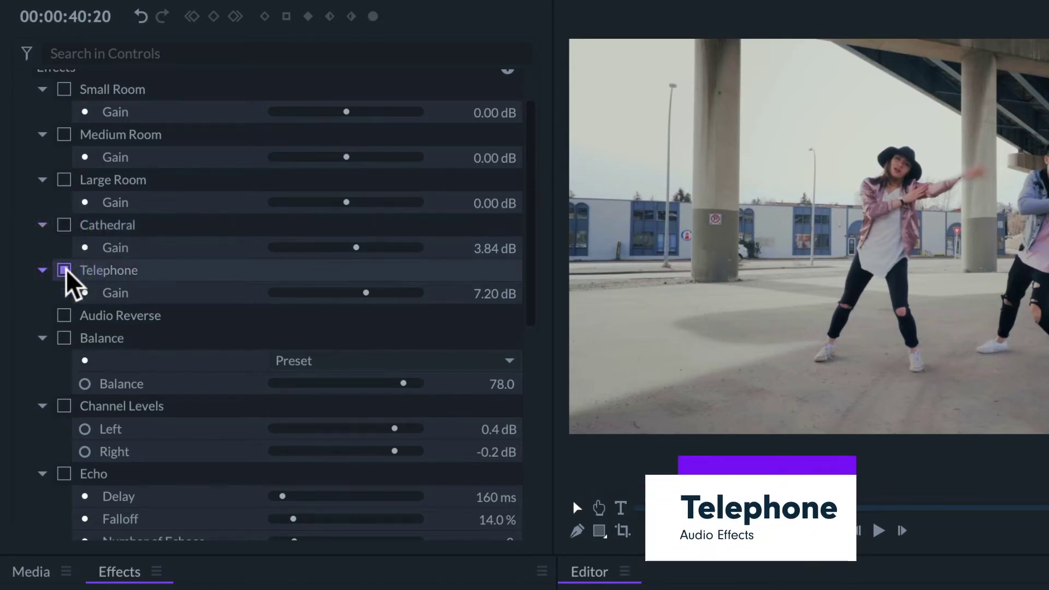
{"action": "scroll", "coordinate": [58, 290], "scroll_direction": "down", "scroll_amount": 2}
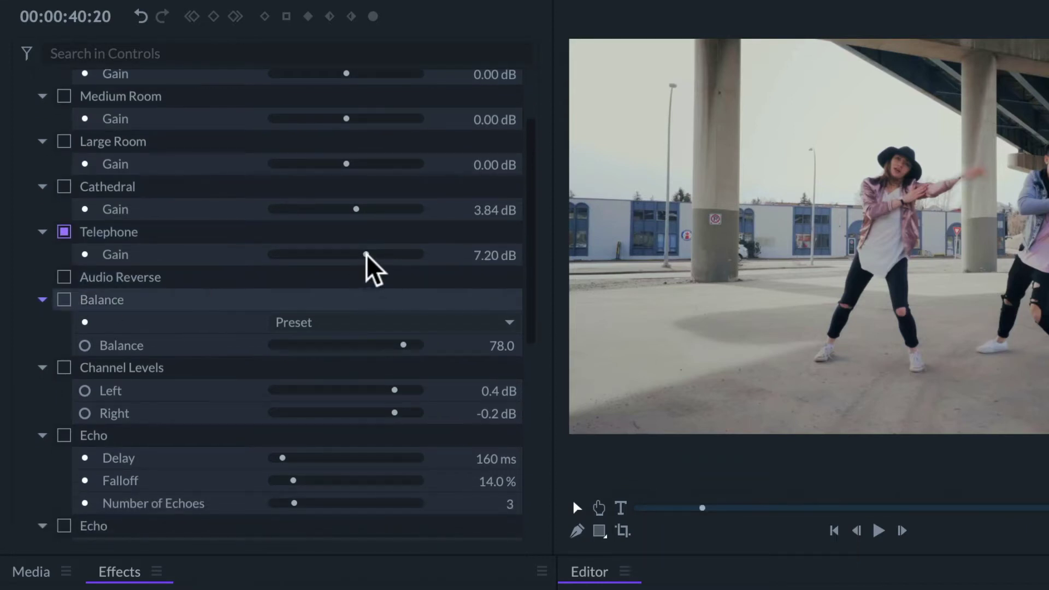
{"action": "left_click_drag", "start_coordinate": [366, 253], "coordinate": [359, 254]}
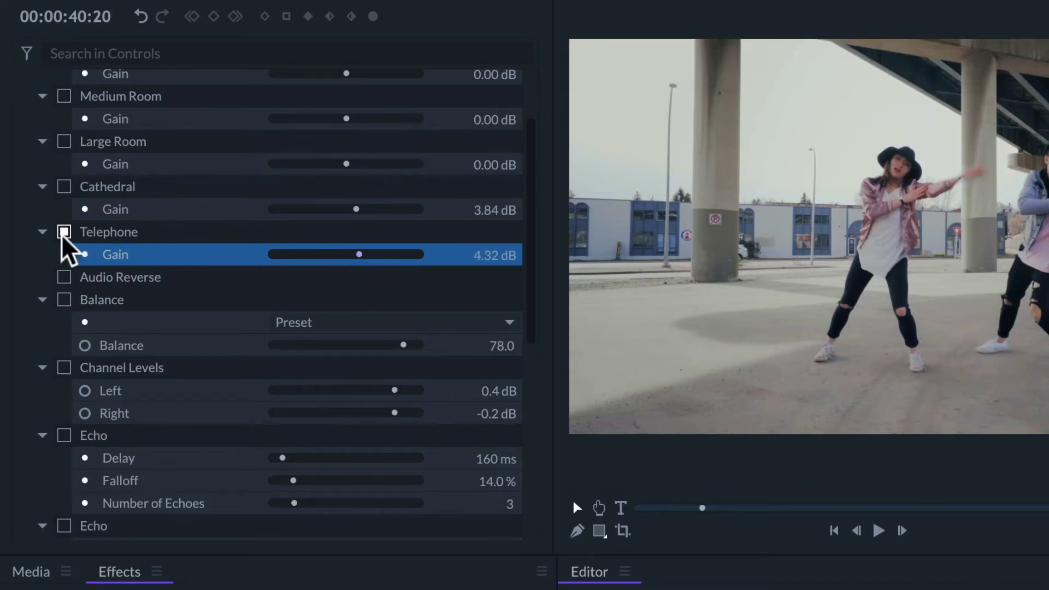
{"action": "left_click", "coordinate": [63, 231]}
{"action": "left_click", "coordinate": [64, 278]}
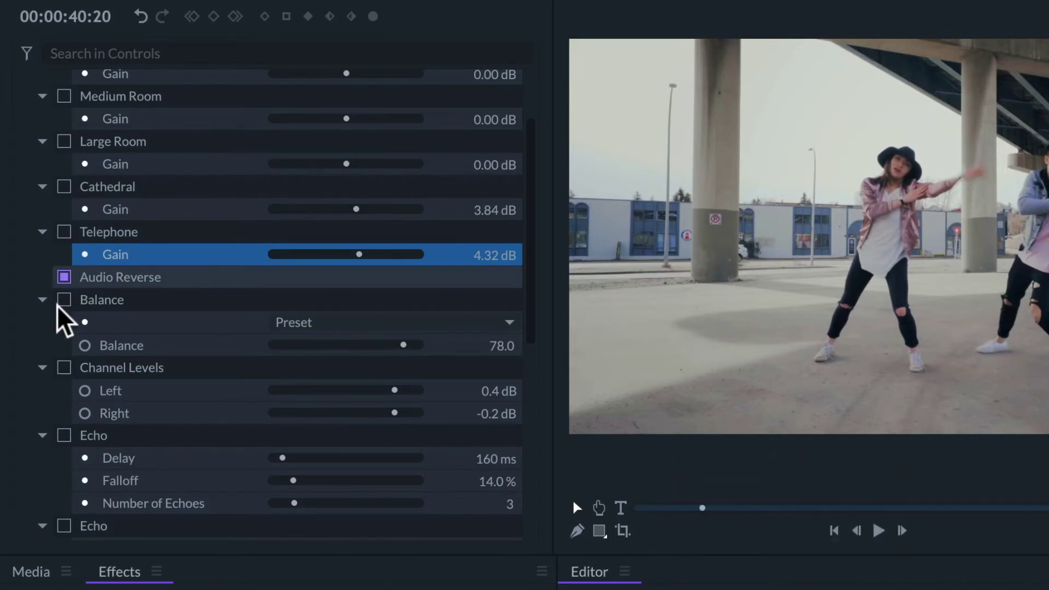
Turn off Audio Reverse, then try Balance at -50.0 before switching it off.
{"action": "left_click", "coordinate": [65, 276]}
{"action": "left_click", "coordinate": [63, 300]}
{"action": "left_click", "coordinate": [350, 345]}
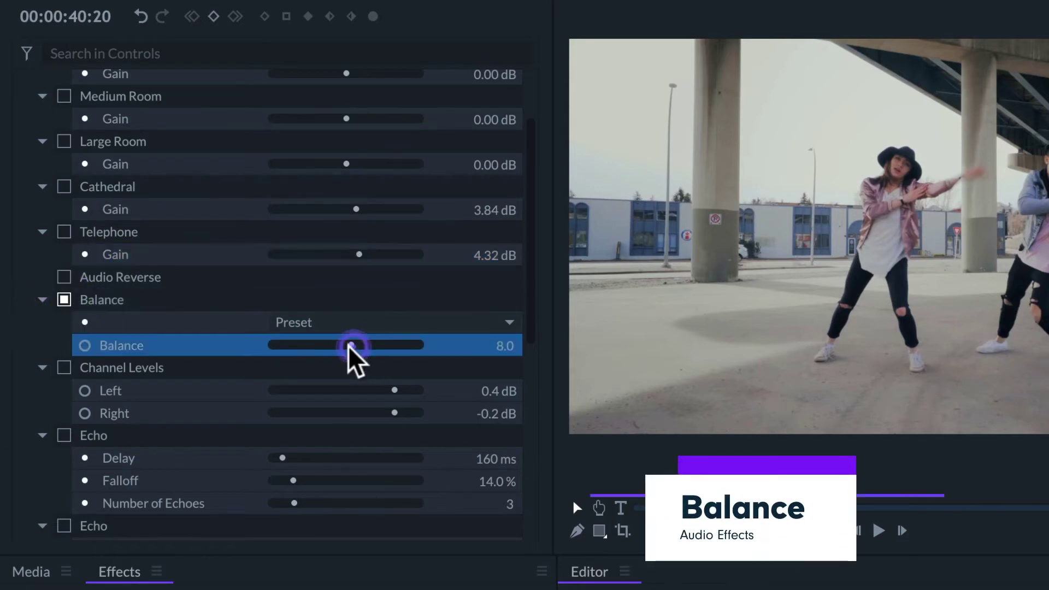
{"action": "mouse_move", "coordinate": [349, 345]}
{"action": "left_mouse_down"}
{"action": "mouse_move", "coordinate": [273, 343]}
{"action": "mouse_move", "coordinate": [418, 341]}
{"action": "mouse_move", "coordinate": [344, 343]}
{"action": "left_mouse_up"}
{"action": "left_click", "coordinate": [64, 300]}
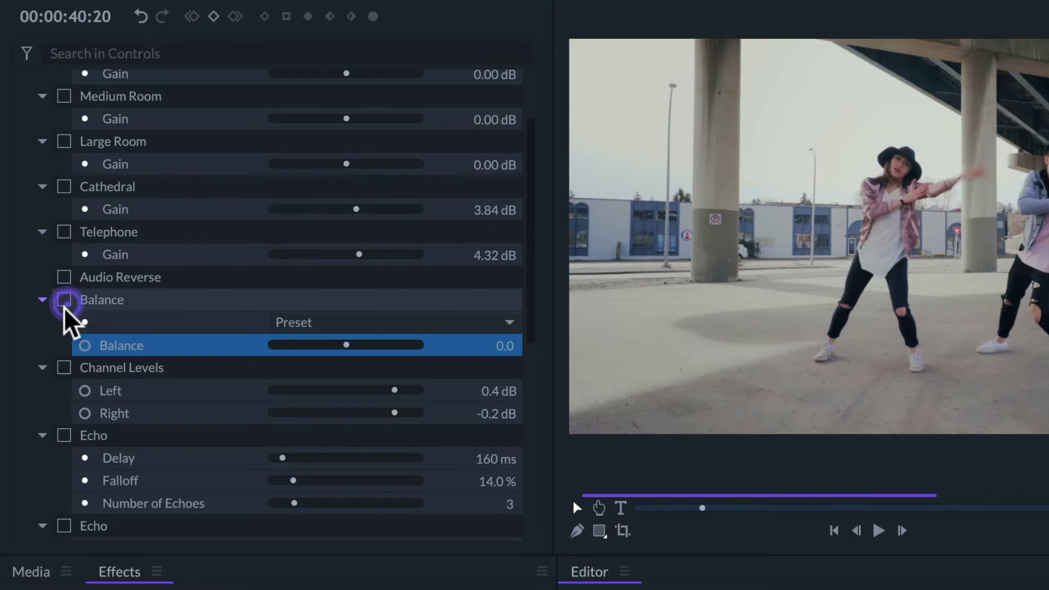
Try adjusting the Channel Levels Left level, then disable Channel Levels and enable the first Echo.
{"action": "left_click", "coordinate": [64, 367]}
{"action": "left_click", "coordinate": [392, 390]}
{"action": "left_click_drag", "start_coordinate": [391, 389], "coordinate": [395, 411]}
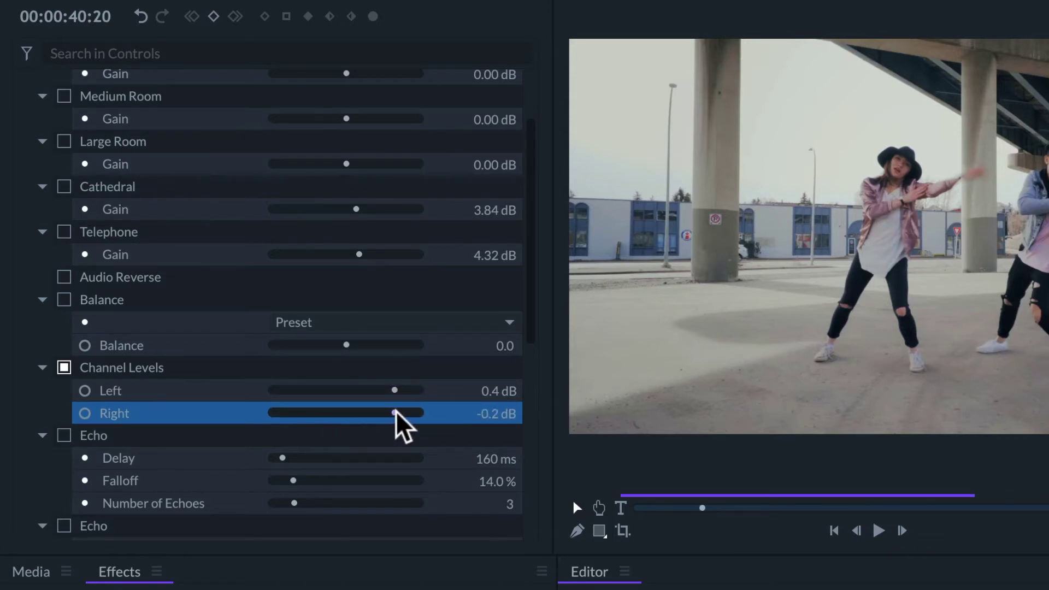
{"action": "left_click", "coordinate": [58, 365]}
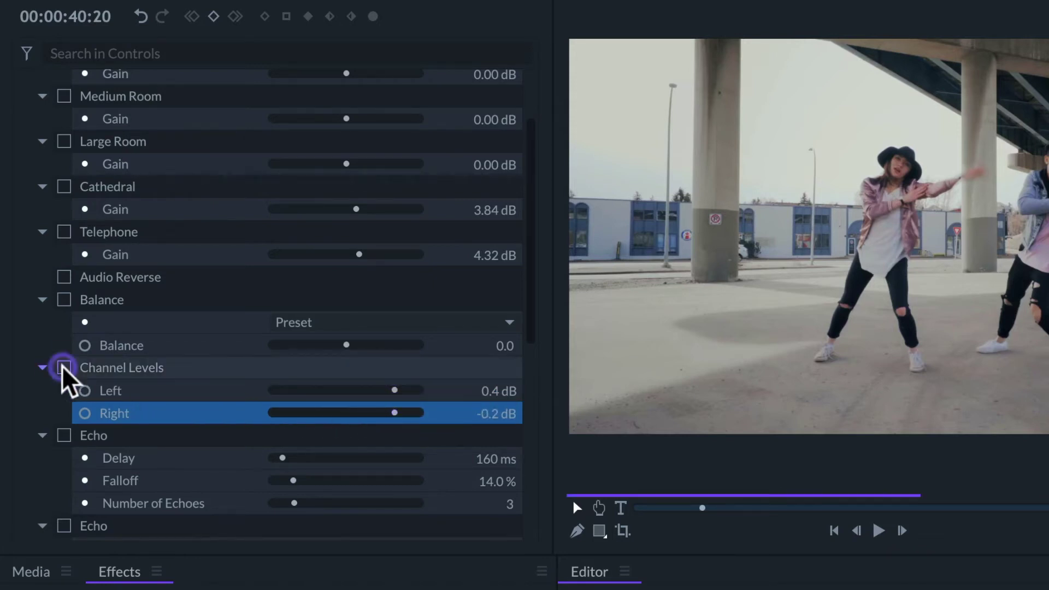
{"action": "left_click", "coordinate": [65, 430]}
Set the first Echo to 200 ms delay and 7% falloff, then disable it.
{"action": "scroll", "coordinate": [60, 384], "scroll_direction": "down", "scroll_amount": 5}
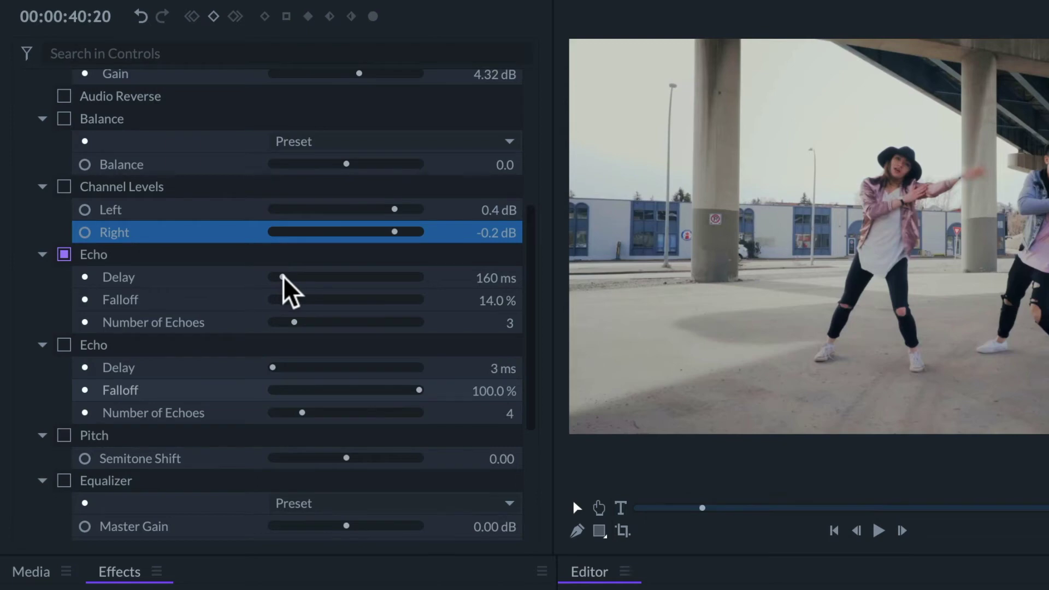
{"action": "left_click_drag", "start_coordinate": [283, 277], "coordinate": [279, 298]}
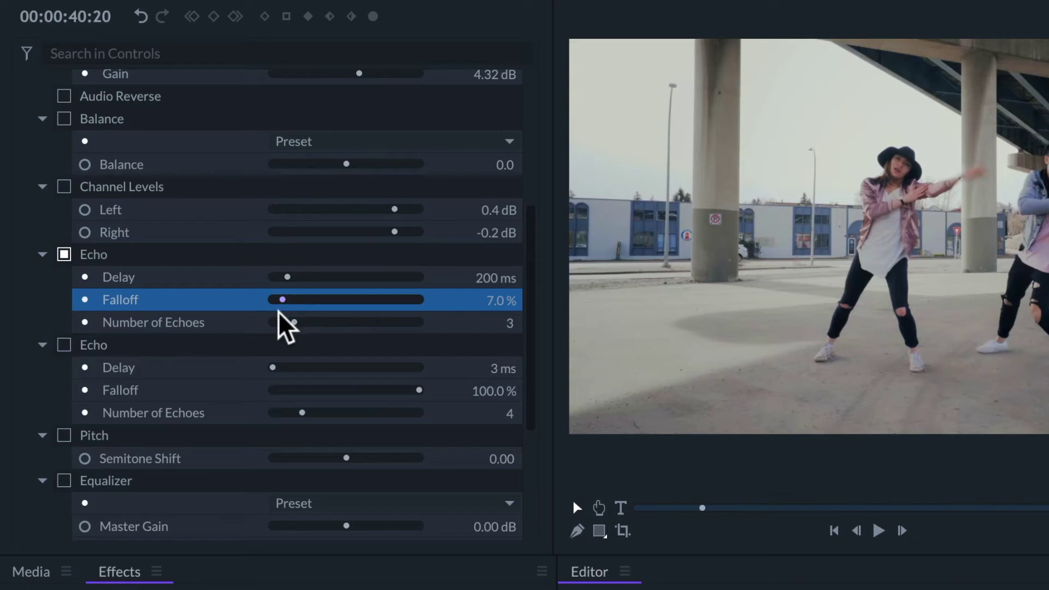
{"action": "left_click", "coordinate": [60, 252]}
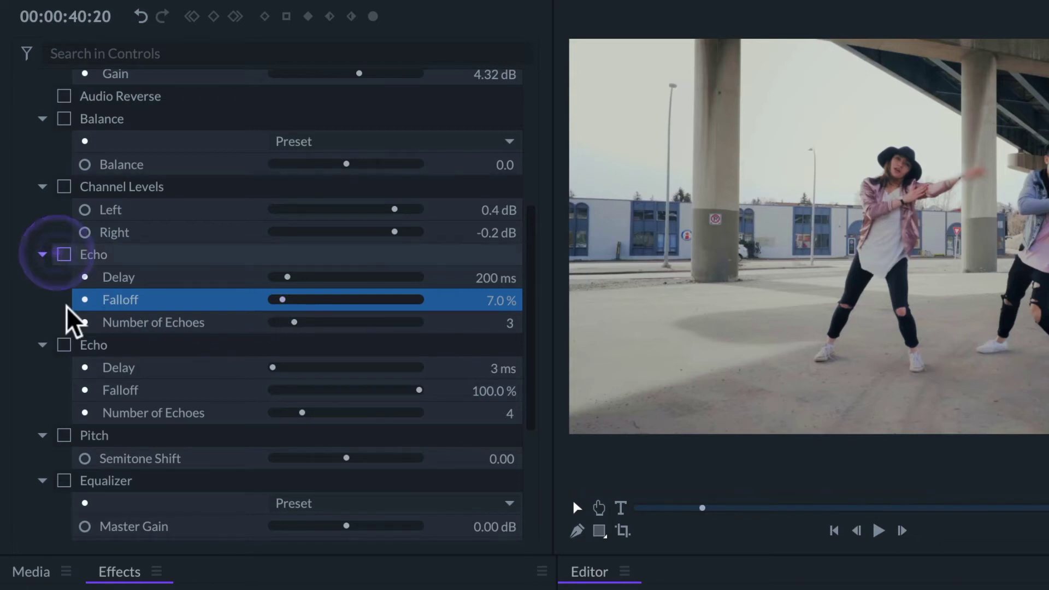
Audition the second Echo effect and switch it back off.
{"action": "left_click", "coordinate": [63, 343]}
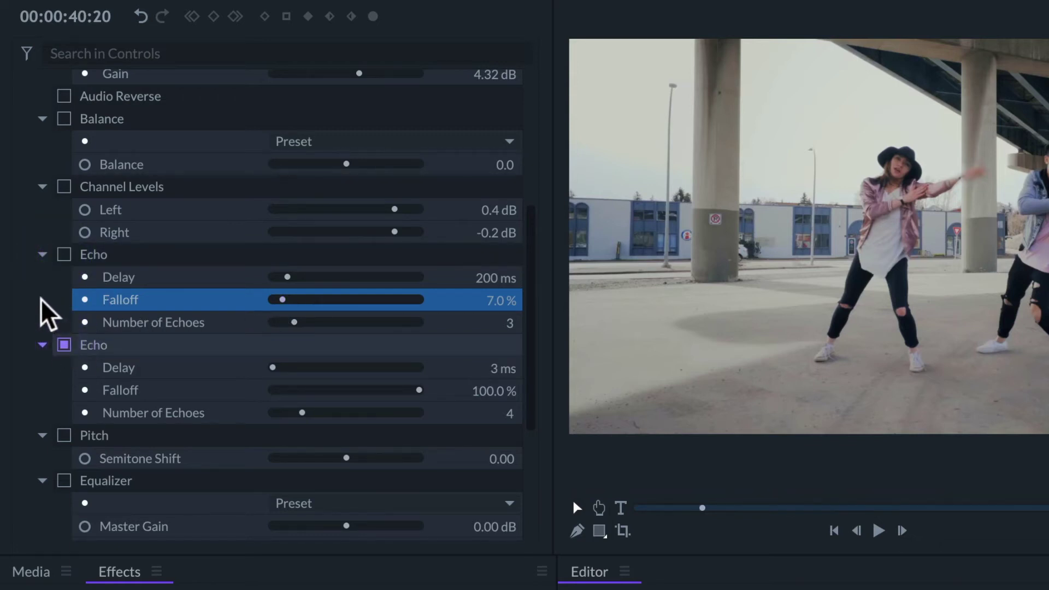
{"action": "scroll", "coordinate": [41, 299], "scroll_direction": "down", "scroll_amount": 5}
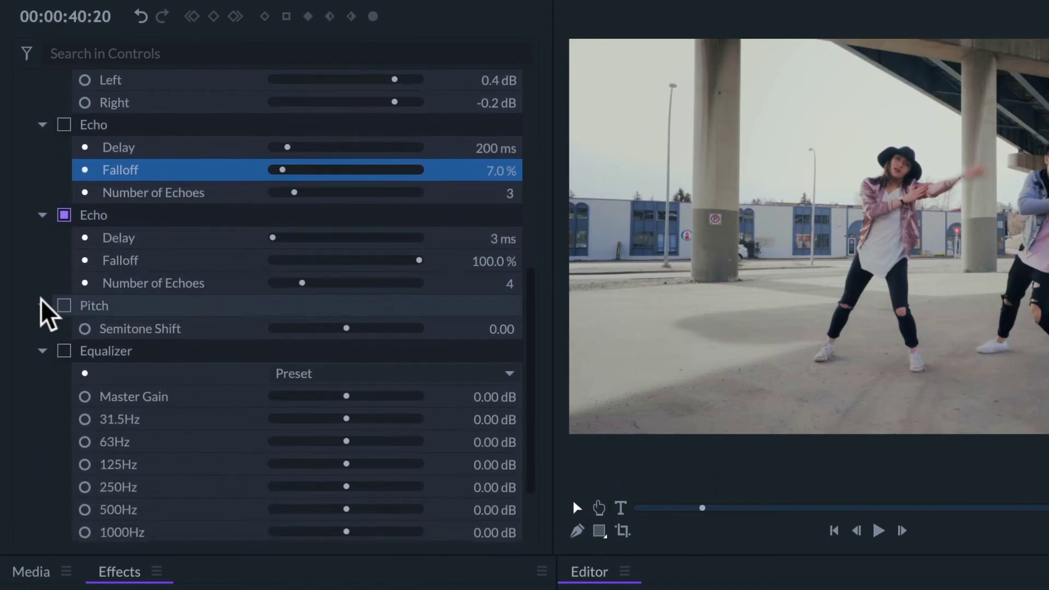
{"action": "scroll", "coordinate": [40, 299], "scroll_direction": "down", "scroll_amount": 1}
{"action": "scroll", "coordinate": [41, 299], "scroll_direction": "up", "scroll_amount": 2}
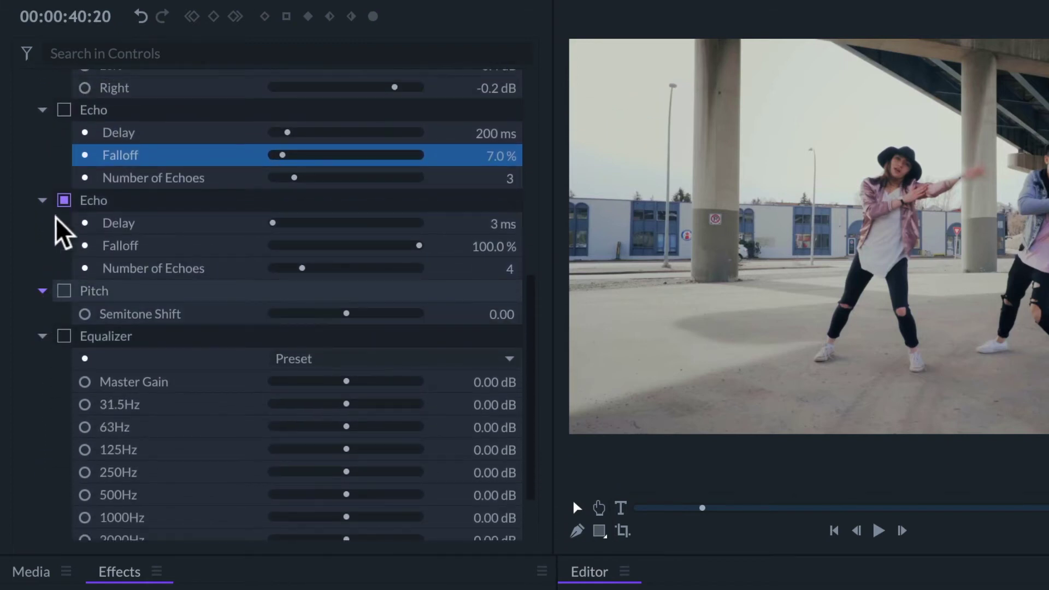
{"action": "left_click", "coordinate": [64, 200]}
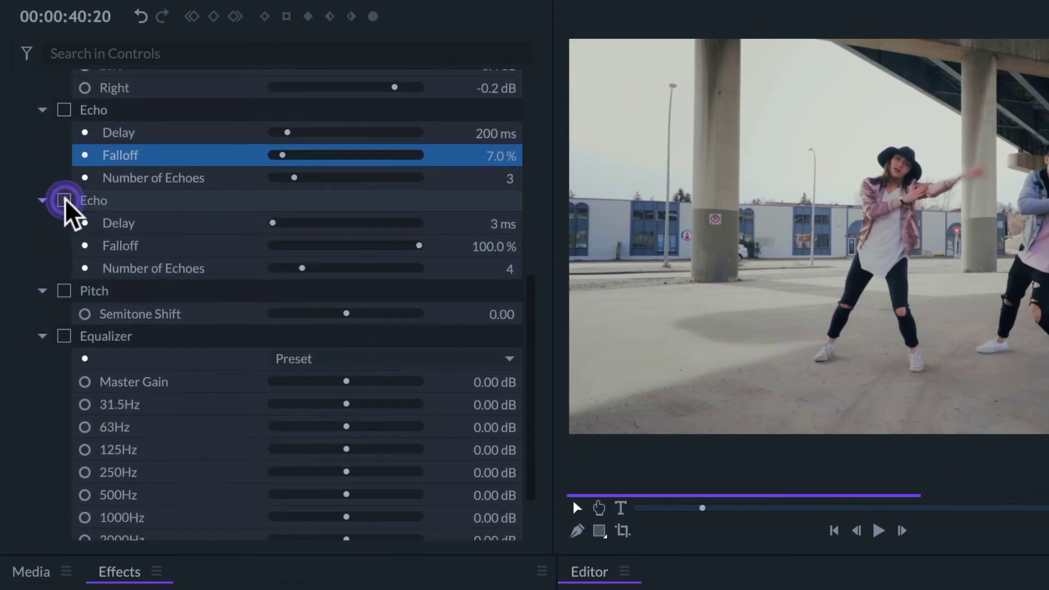
Test the Pitch effect's Semitone Shift, then disable Pitch and enable the ten-band Equalizer.
{"action": "left_click", "coordinate": [64, 291]}
{"action": "scroll", "coordinate": [44, 293], "scroll_direction": "down", "scroll_amount": 3}
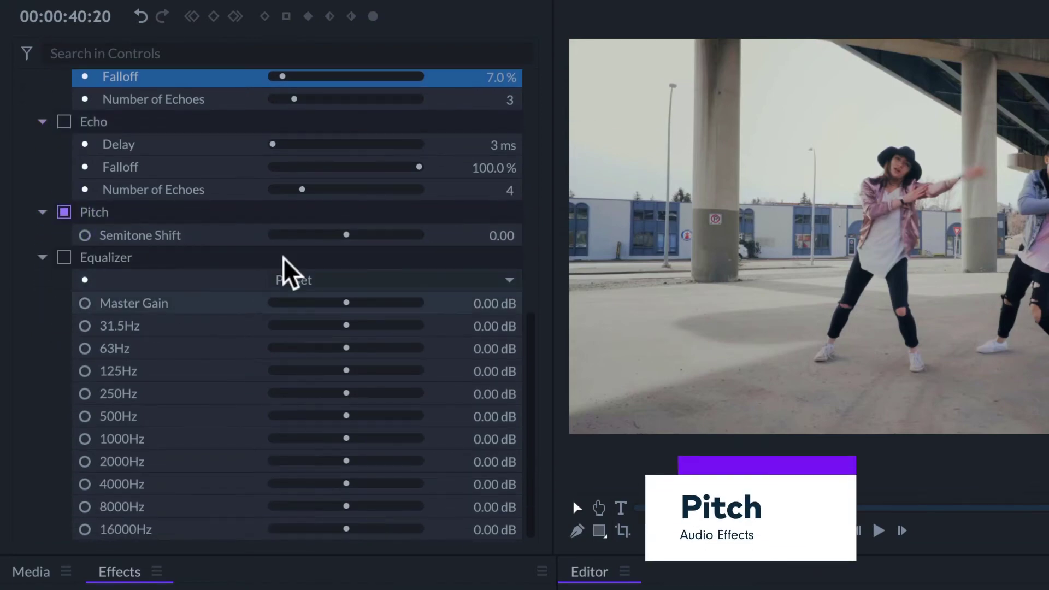
{"action": "mouse_move", "coordinate": [347, 235]}
{"action": "left_mouse_down"}
{"action": "mouse_move", "coordinate": [331, 236]}
{"action": "mouse_move", "coordinate": [357, 235]}
{"action": "mouse_move", "coordinate": [346, 236]}
{"action": "left_mouse_up"}
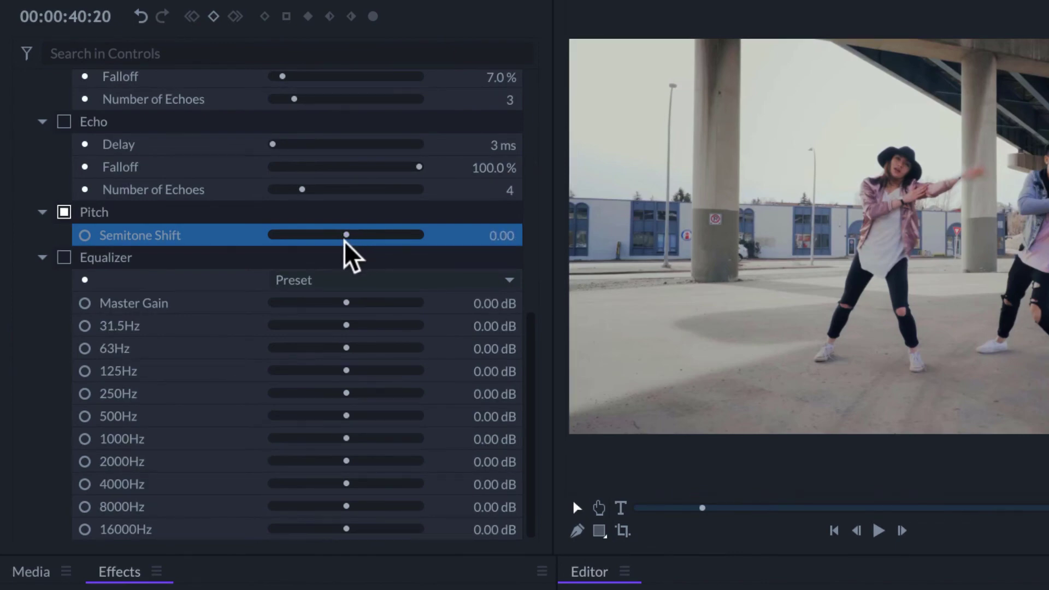
{"action": "left_click", "coordinate": [65, 212]}
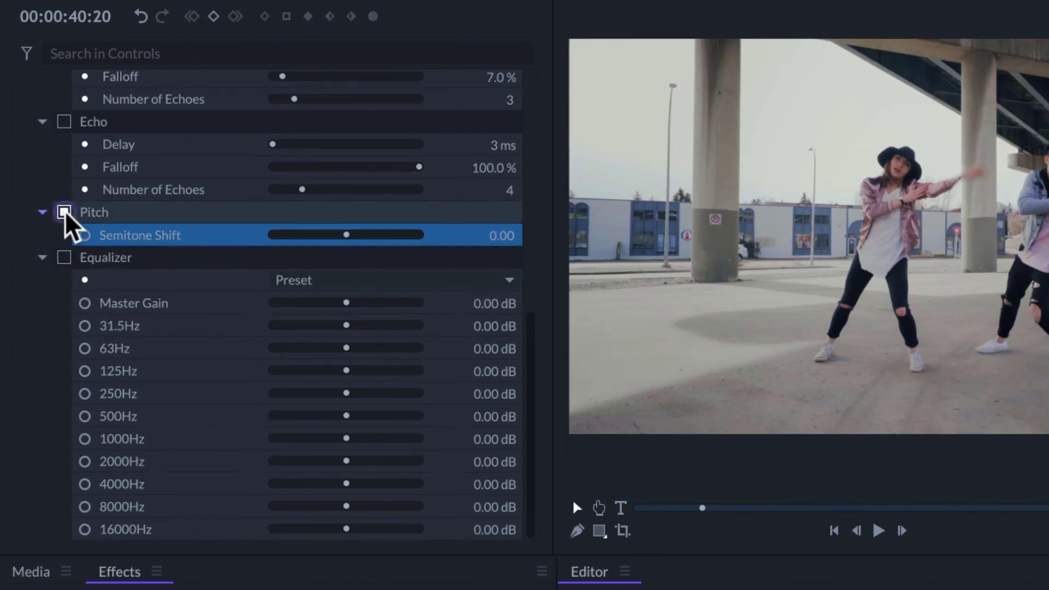
{"action": "left_click", "coordinate": [63, 257]}
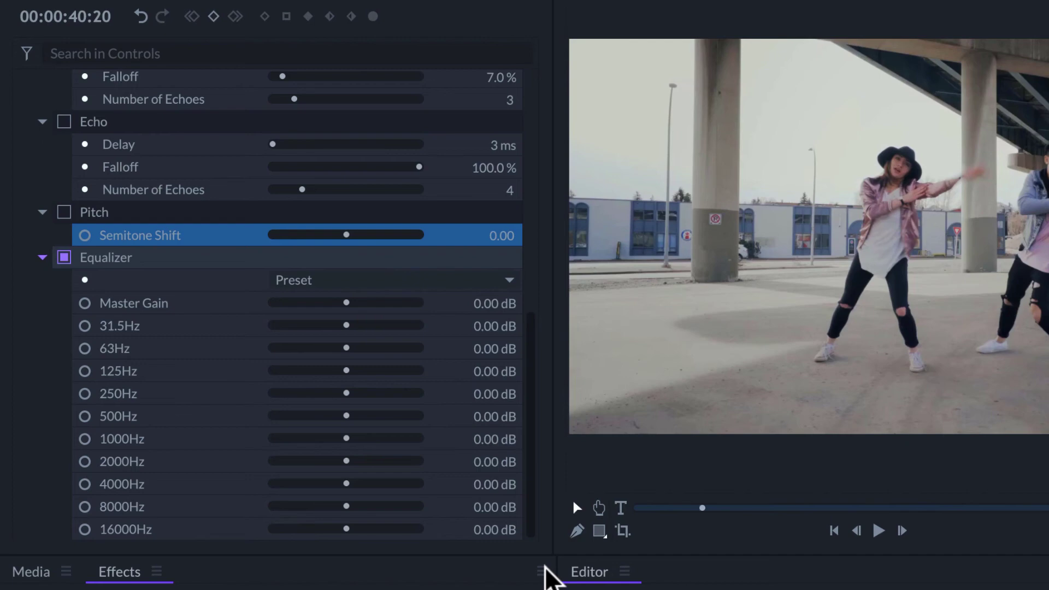
Boost the Equalizer low bands: 31.5Hz and 63Hz 12.48, 125Hz 9.12, 250Hz 13.44, 500Hz 3.84 dB.
{"action": "left_click", "coordinate": [365, 324]}
{"action": "left_click", "coordinate": [372, 347]}
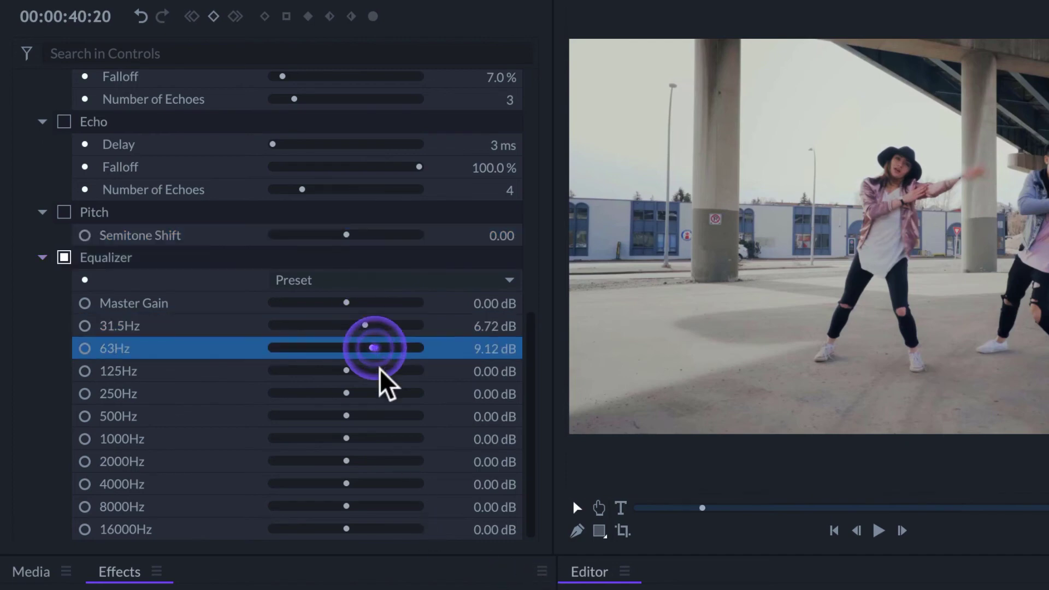
{"action": "left_click", "coordinate": [373, 370]}
{"action": "left_click", "coordinate": [386, 394]}
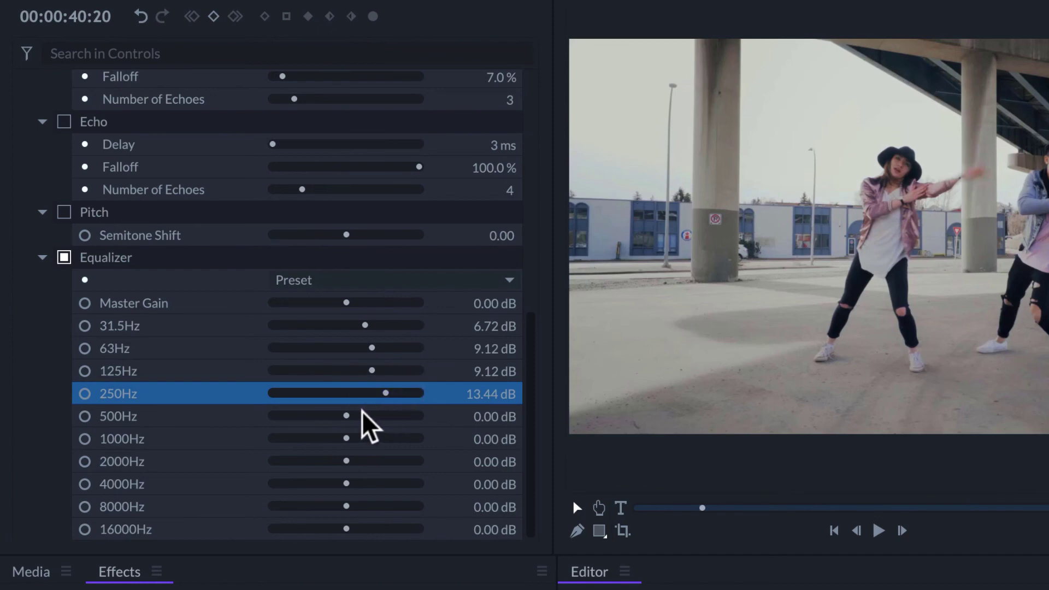
{"action": "left_click", "coordinate": [356, 416]}
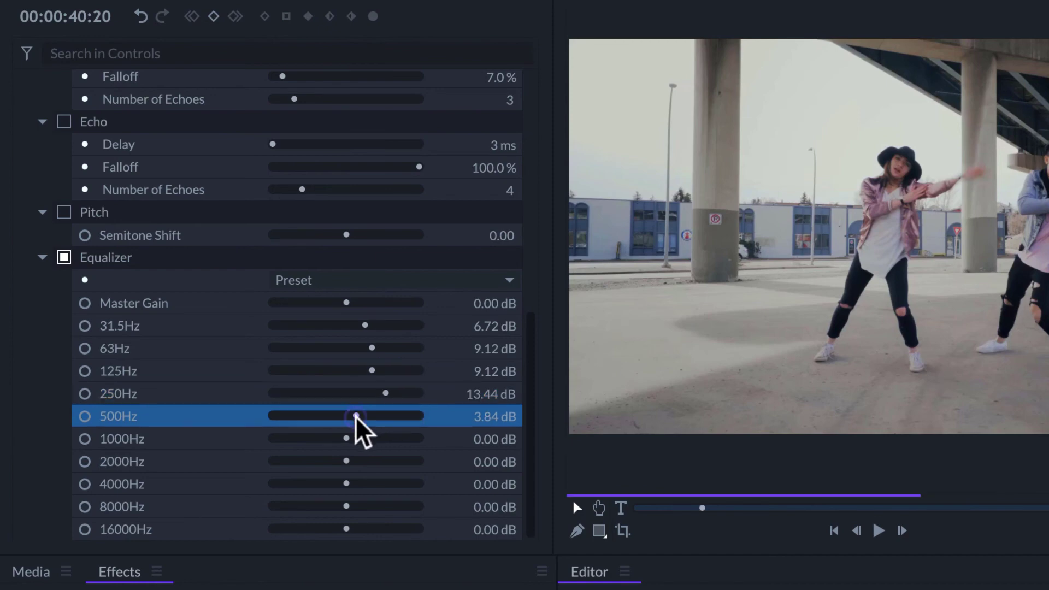
{"action": "left_click", "coordinate": [383, 325]}
{"action": "left_click", "coordinate": [382, 348]}
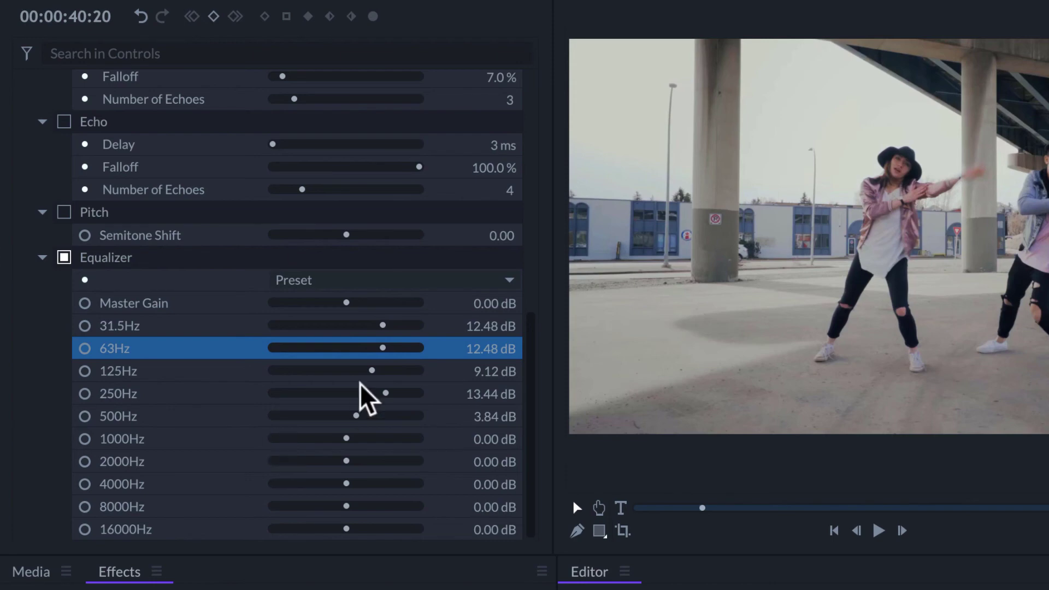
Try the Simple Bass Cut Equalizer preset, then apply the High Pass preset.
{"action": "left_click", "coordinate": [372, 279]}
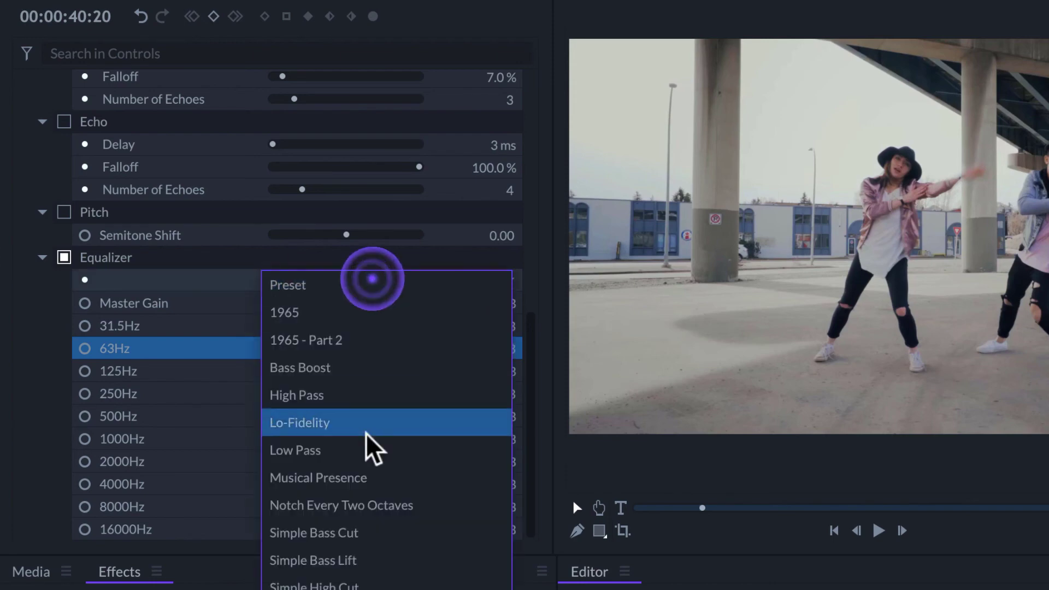
{"action": "left_click", "coordinate": [358, 532]}
{"action": "left_click", "coordinate": [377, 279]}
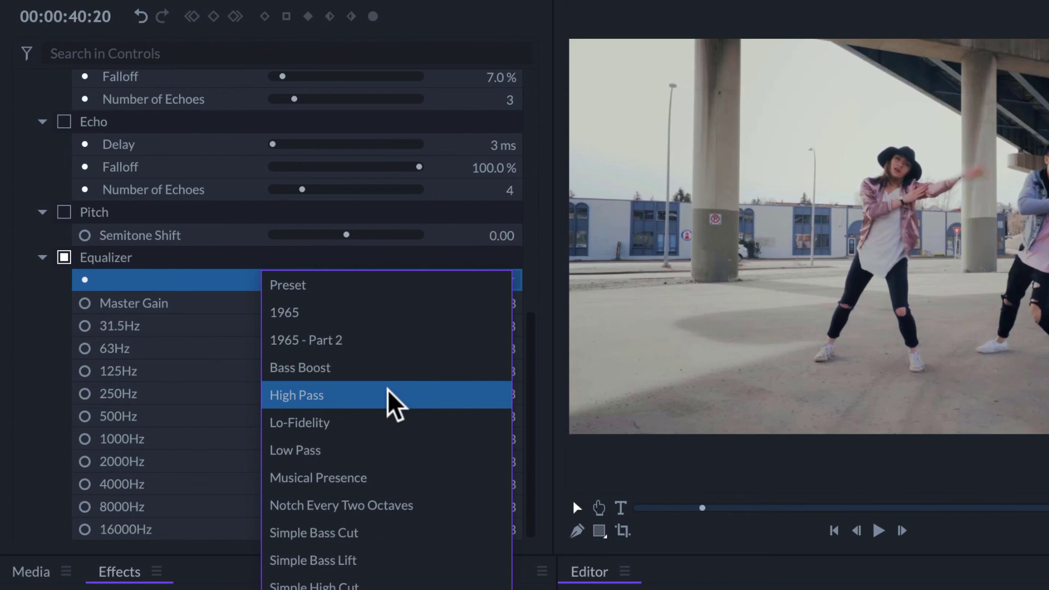
{"action": "left_click", "coordinate": [395, 407]}
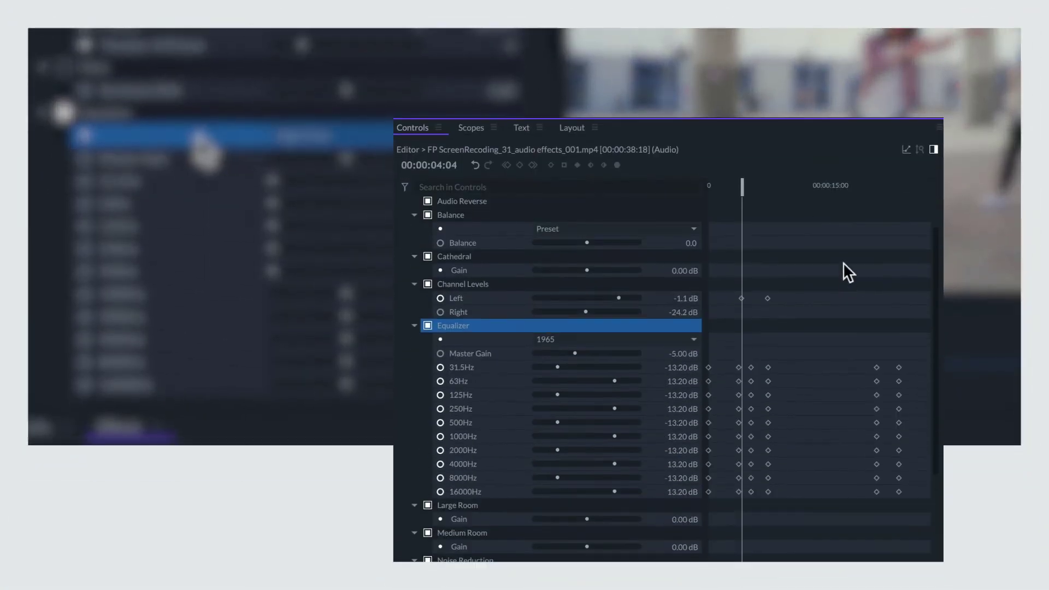
Keyframe the Channel Levels Right level at -24.2 dB at 4:04, rising to 6.2 dB at 6:22.
{"action": "left_click", "coordinate": [819, 150]}
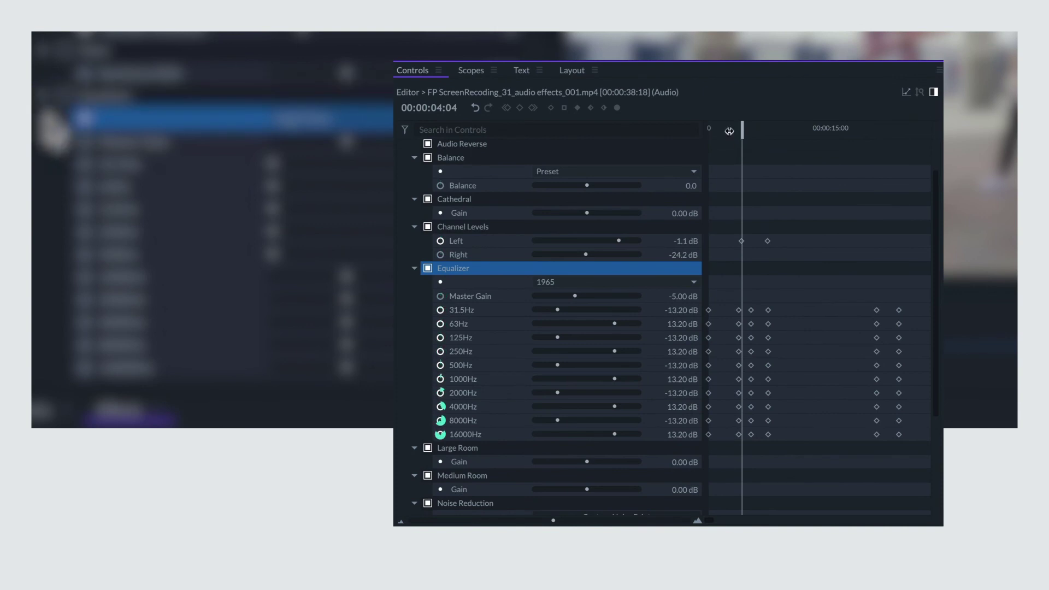
{"action": "left_click", "coordinate": [440, 255]}
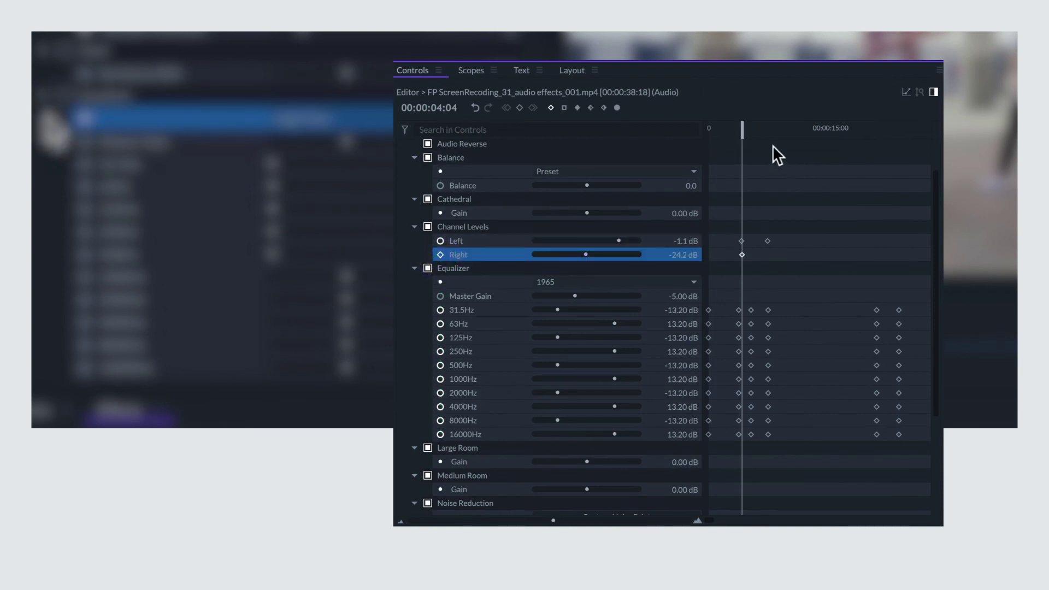
{"action": "left_click_drag", "start_coordinate": [739, 127], "coordinate": [765, 131]}
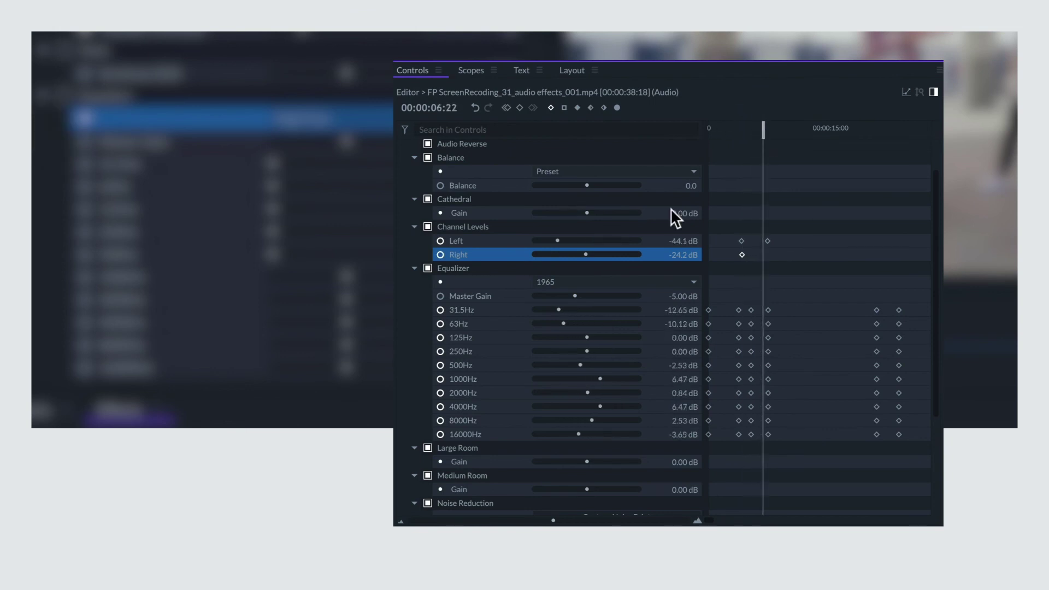
{"action": "left_click_drag", "start_coordinate": [586, 253], "coordinate": [629, 256]}
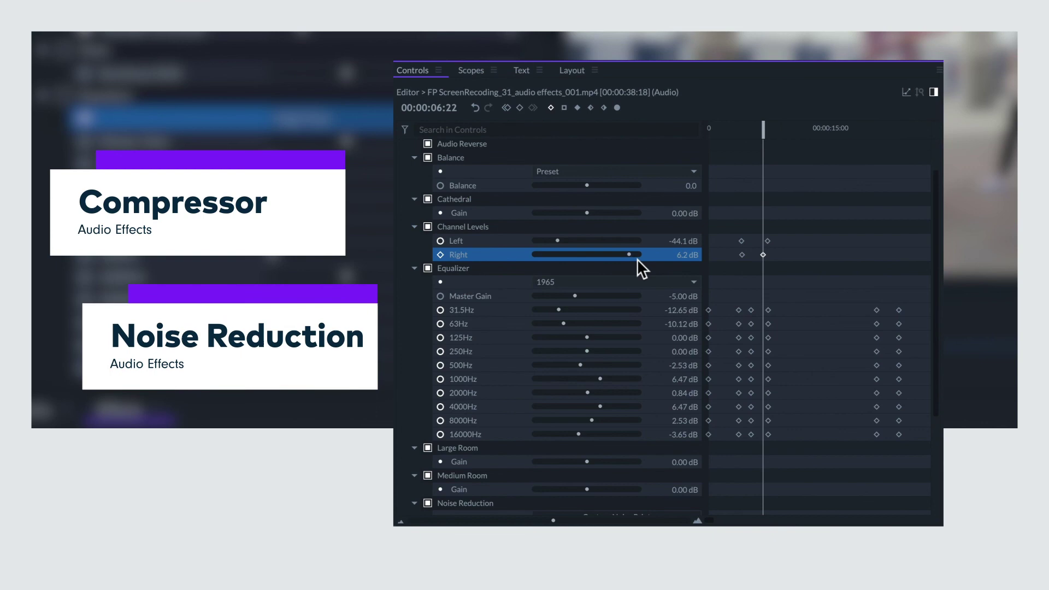